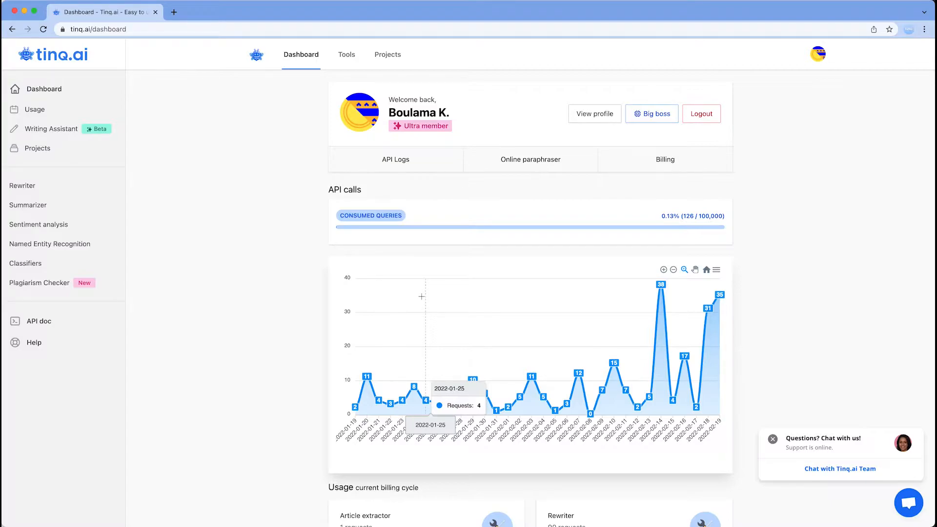
Step: Open the customer support classifier from the classifiers list and view its labels, dismissing the support chat prompt
{"action": "left_click", "coordinate": [59, 266]}
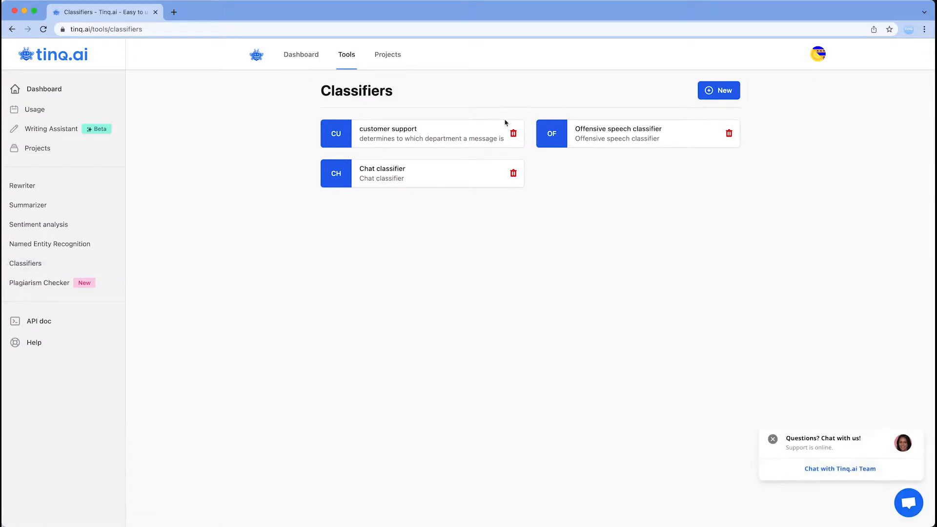
{"action": "left_click", "coordinate": [772, 438]}
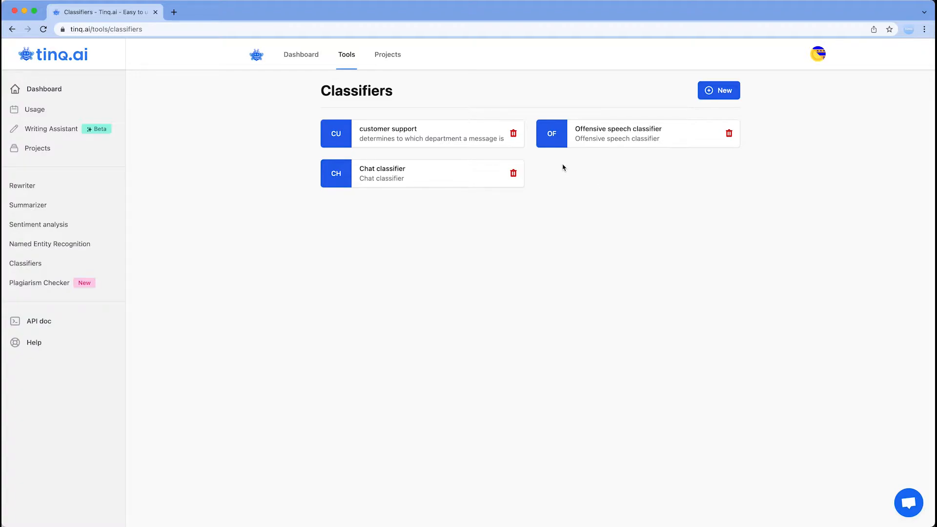
{"action": "left_click", "coordinate": [391, 134]}
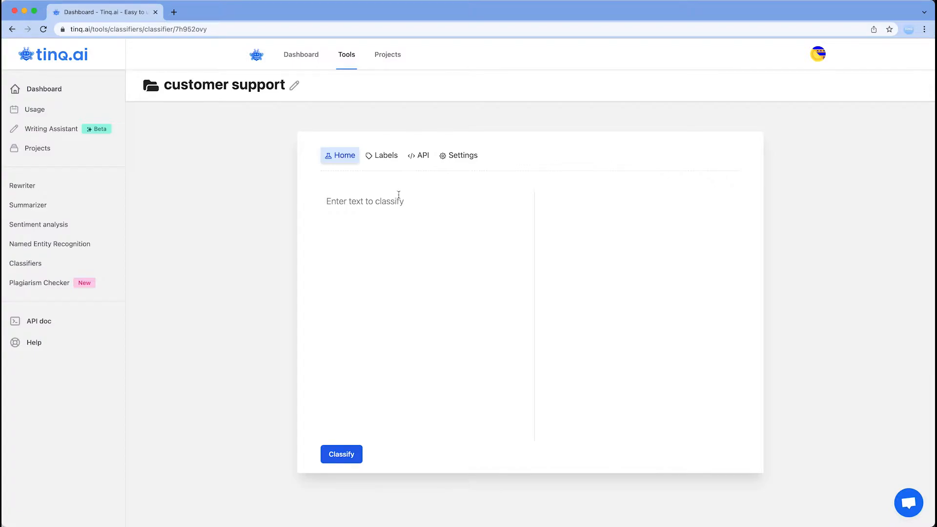
{"action": "left_click", "coordinate": [389, 161]}
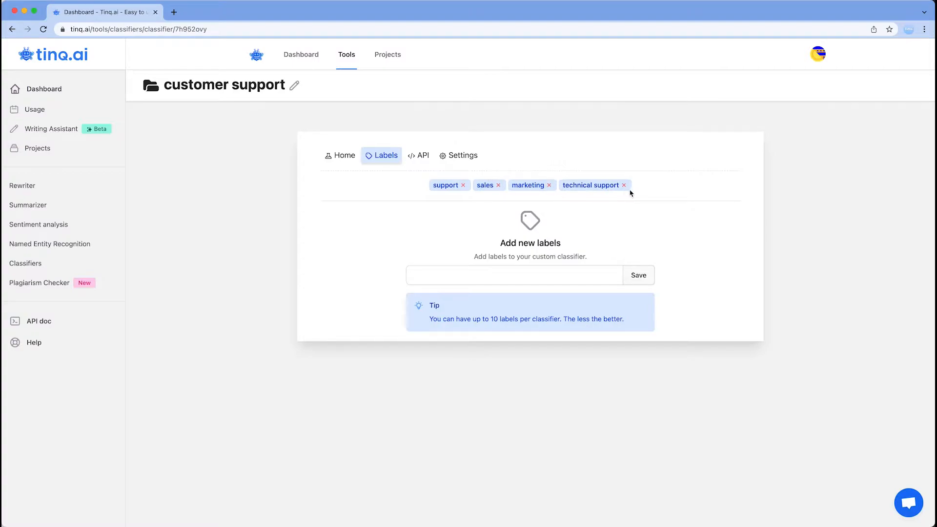
Step: Classify the text "I need help with my website" with the customer support classifier and check the highest-scoring label
{"action": "left_click", "coordinate": [347, 157]}
{"action": "left_click", "coordinate": [408, 244]}
{"action": "type", "text": "I need help with my website"}
{"action": "left_click", "coordinate": [341, 454]}
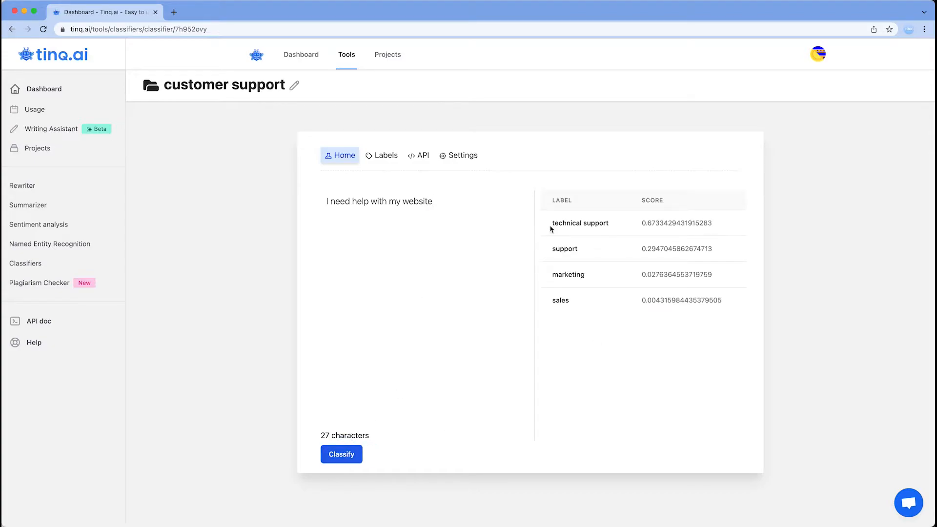
{"action": "left_click_drag", "start_coordinate": [552, 223], "coordinate": [615, 223]}
{"action": "left_click", "coordinate": [617, 224]}
Step: Start a new classifier from the Offensive speech detector template
{"action": "left_click", "coordinate": [34, 263]}
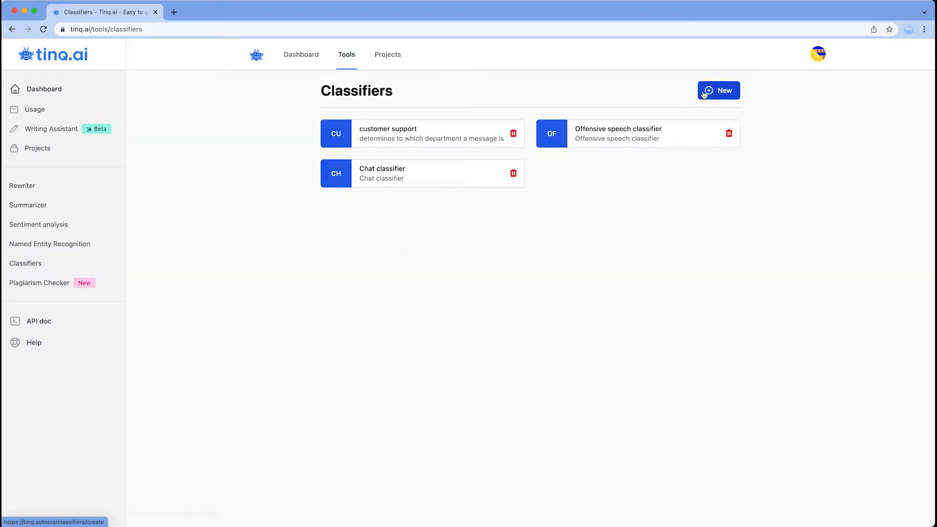
{"action": "left_click", "coordinate": [721, 91]}
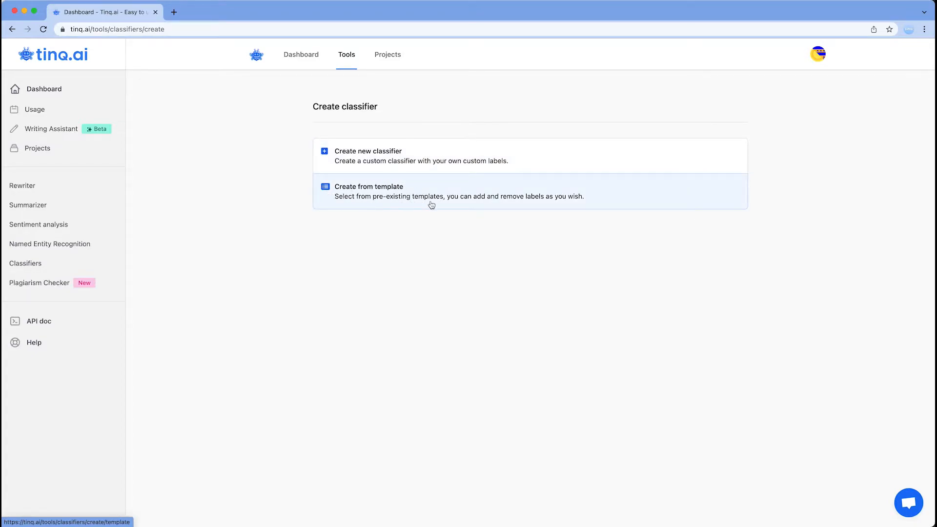
{"action": "left_click", "coordinate": [401, 196]}
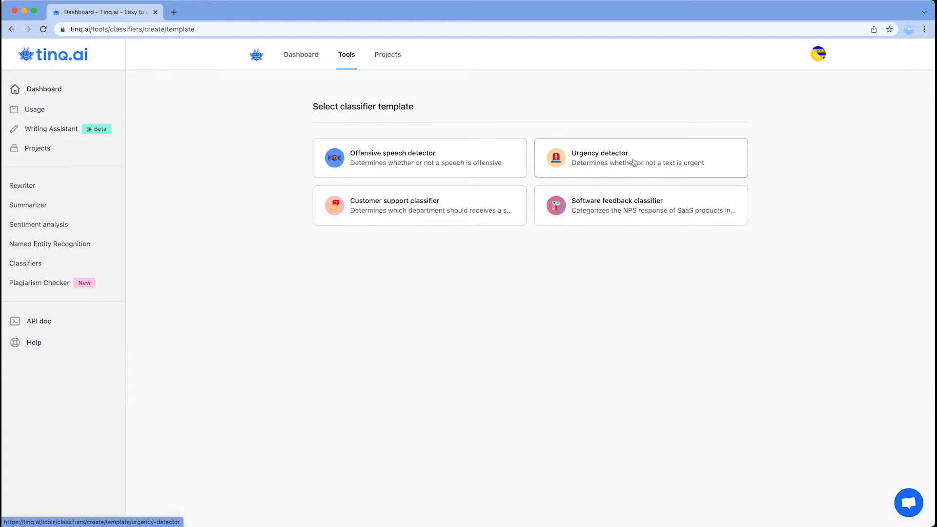
{"action": "left_click", "coordinate": [445, 170]}
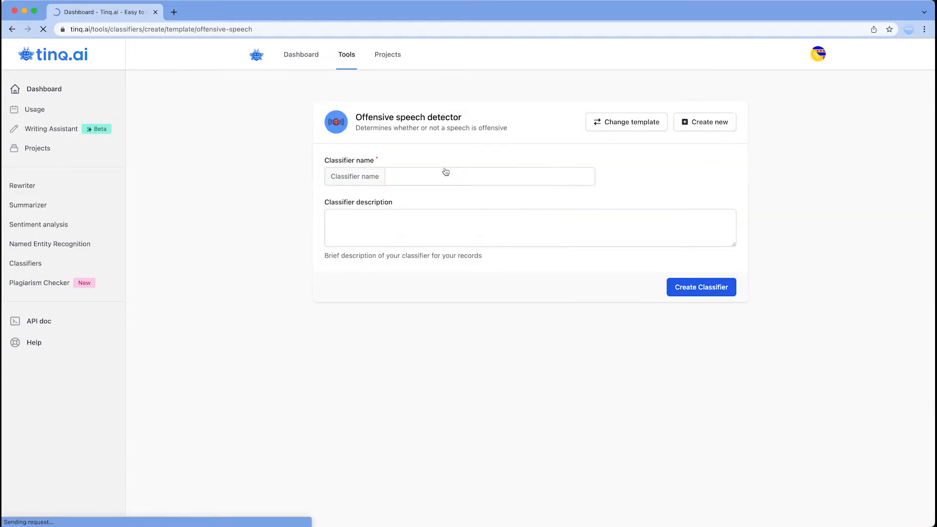
Step: Name the classifier "Offensive speech detector 2", describe it as "Offensive speech detector", and create it
{"action": "left_click", "coordinate": [405, 179]}
{"action": "type", "text": "Of"}
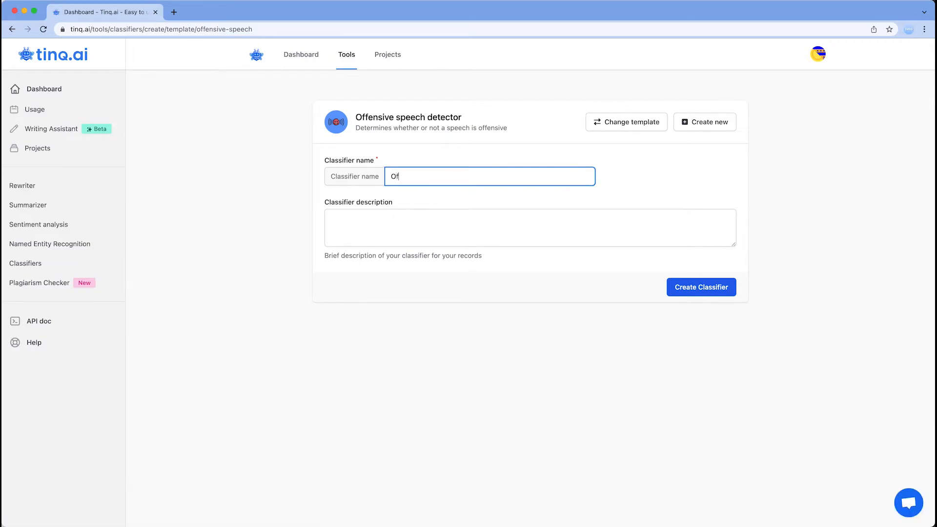
{"action": "type", "text": "fensive speech detector 2"}
{"action": "left_click_drag", "start_coordinate": [475, 176], "coordinate": [385, 174]}
{"action": "key", "text": "cmd+c"}
{"action": "left_click", "coordinate": [369, 214]}
{"action": "key", "text": "cmd+v"}
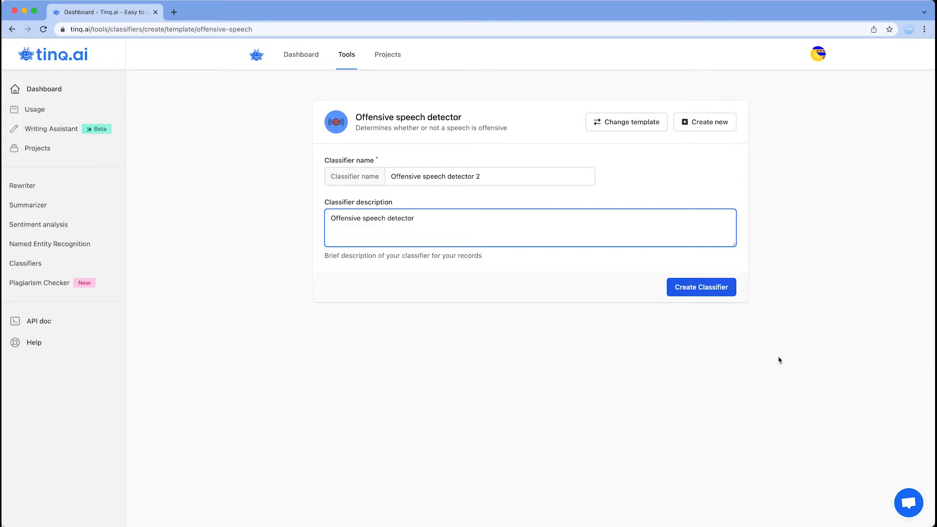
{"action": "left_click", "coordinate": [706, 288]}
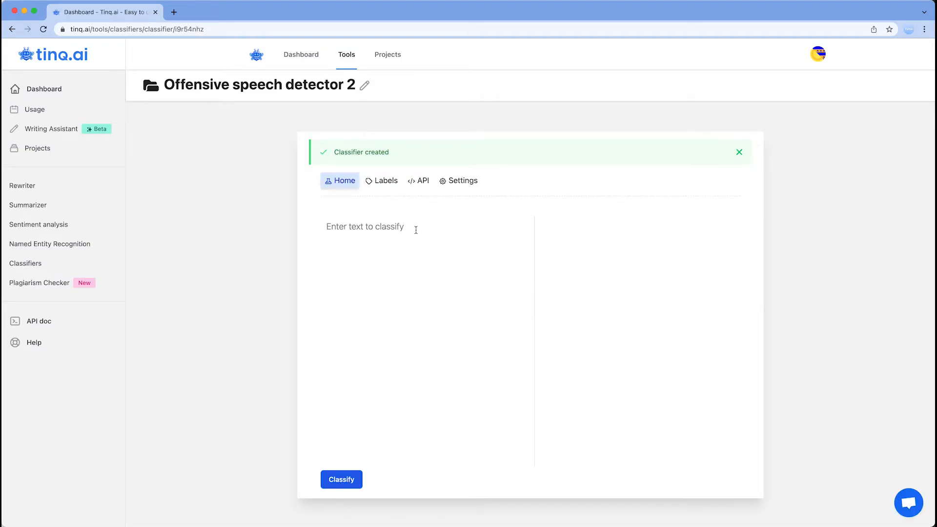
Step: Check the new classifier's labels and classify the text "I like you"
{"action": "left_click", "coordinate": [385, 182]}
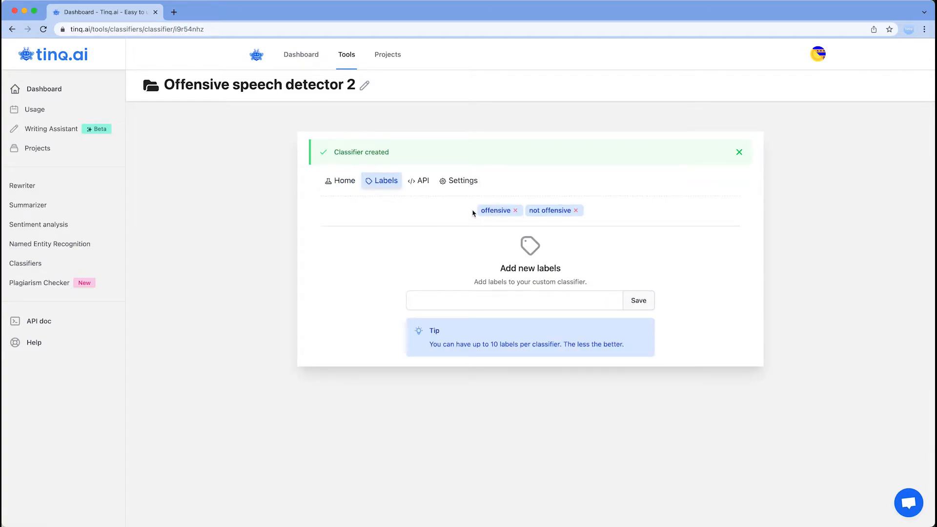
{"action": "left_click_drag", "start_coordinate": [480, 211], "coordinate": [512, 210]}
{"action": "left_click", "coordinate": [353, 183]}
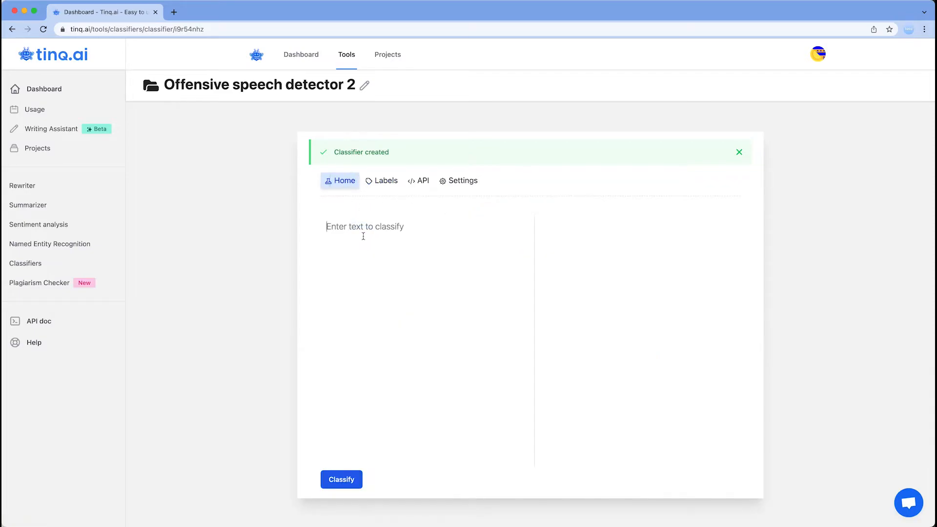
{"action": "left_click", "coordinate": [363, 236]}
{"action": "type", "text": "I like "}
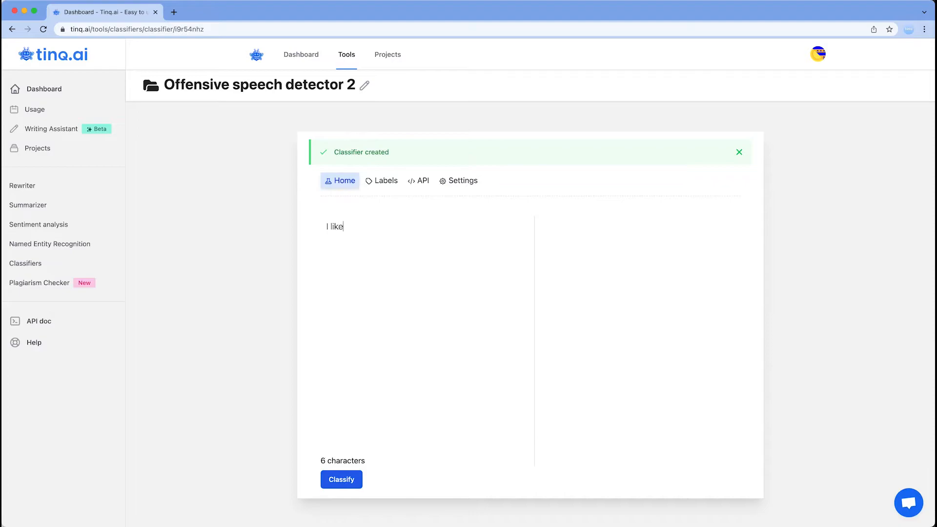
{"action": "type", "text": "you"}
{"action": "left_click", "coordinate": [352, 476]}
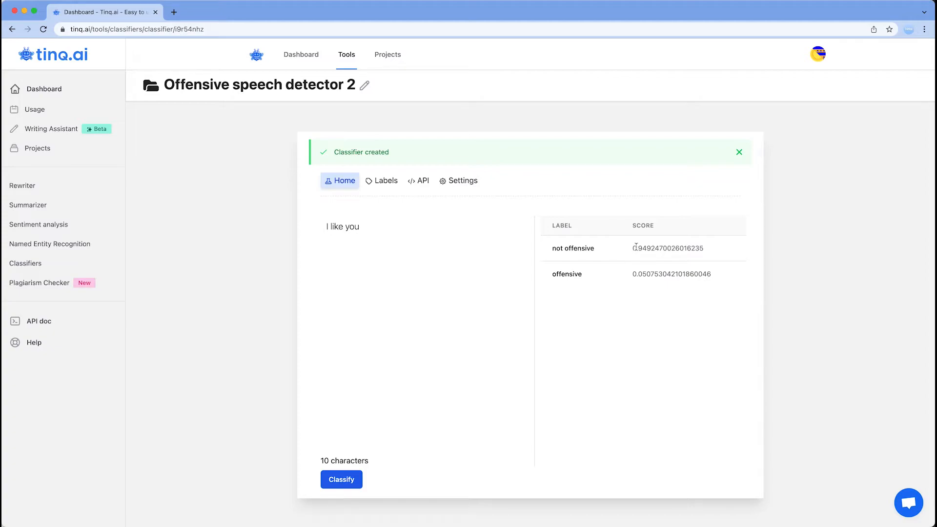
Step: Replace the sample text with "You are stupid" and classify it
{"action": "left_click", "coordinate": [413, 256]}
{"action": "key", "text": "super+a"}
{"action": "type", "text": "You are stupid"}
{"action": "left_click", "coordinate": [341, 485]}
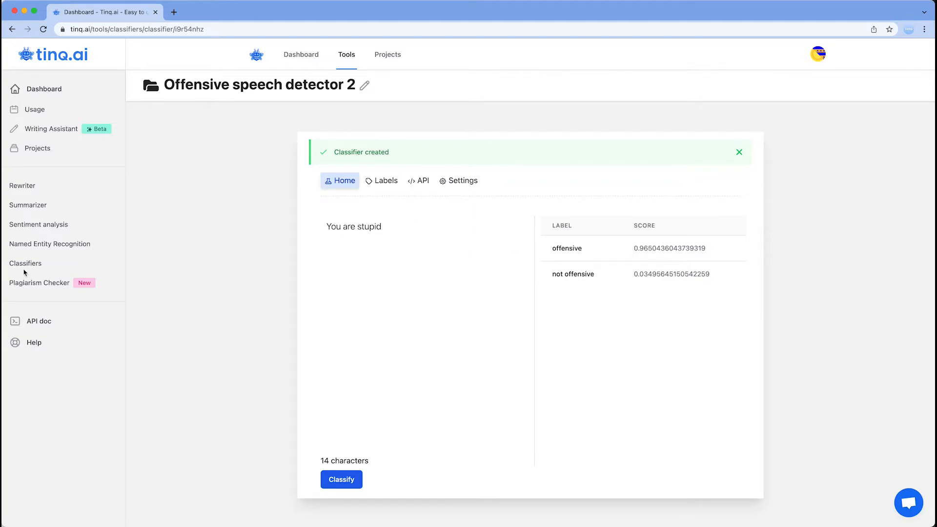
Step: Delete the "not offensive" label from the Offensive speech detector 2 classifier
{"action": "left_click", "coordinate": [385, 181]}
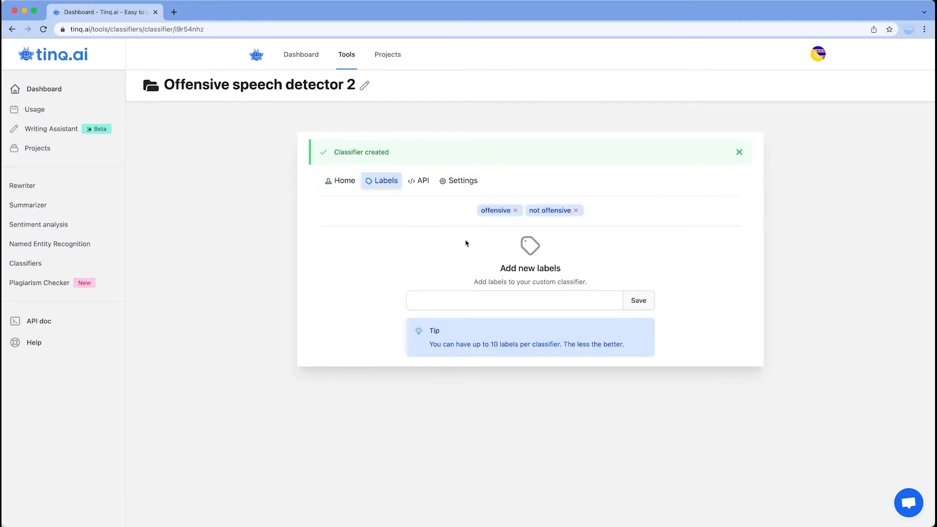
{"action": "left_click", "coordinate": [576, 212]}
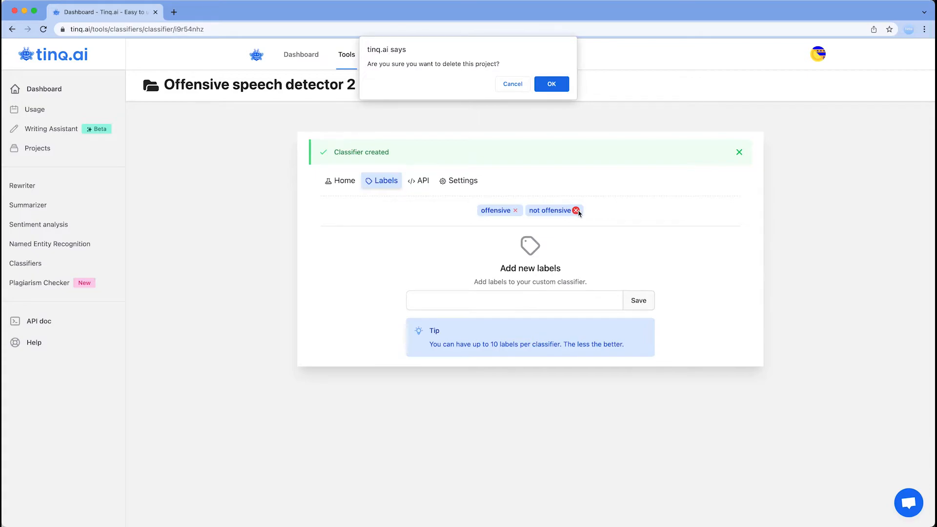
{"action": "left_click", "coordinate": [555, 85]}
Step: Add a new label "clean" to the classifier and save it
{"action": "left_click", "coordinate": [483, 298]}
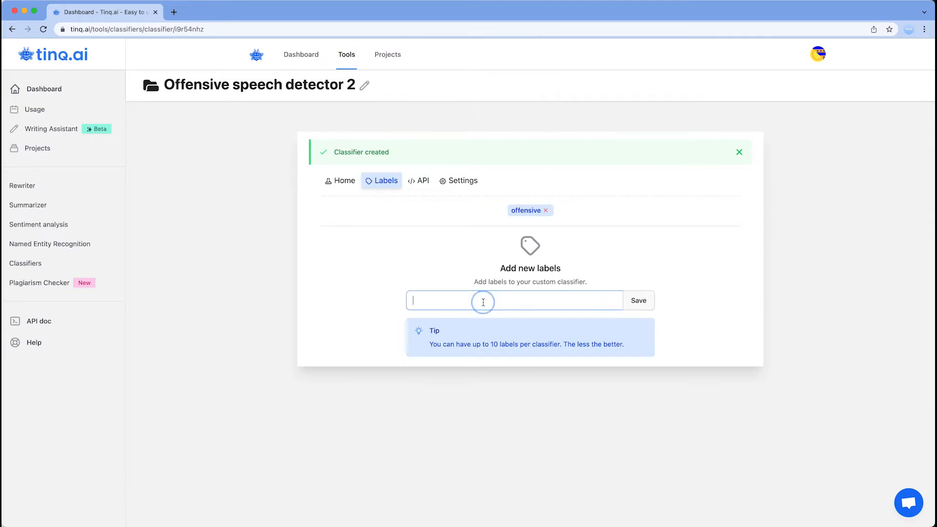
{"action": "type", "text": "clean"}
{"action": "key", "text": "Return"}
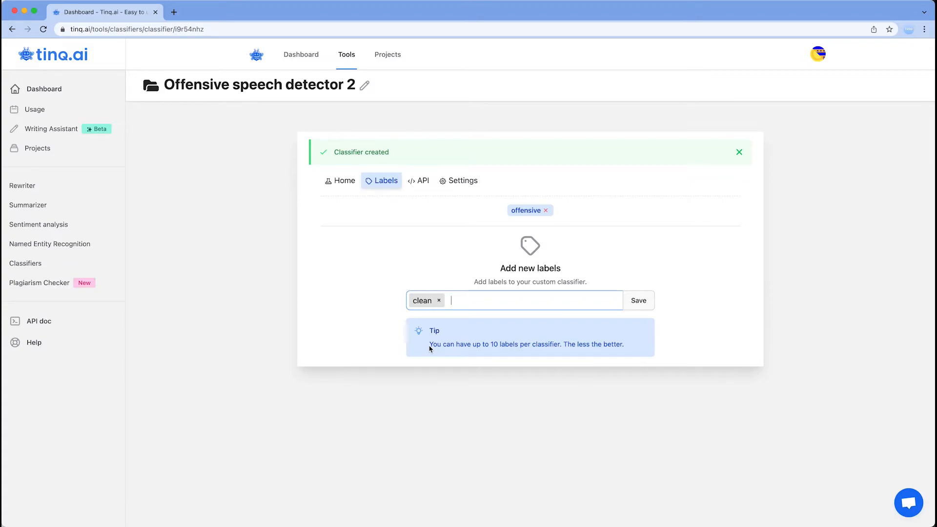
{"action": "left_click", "coordinate": [637, 305]}
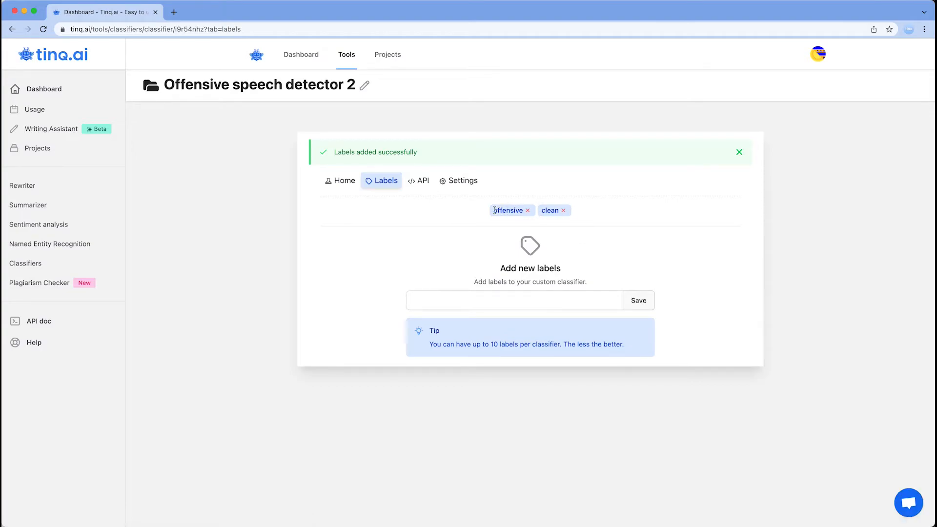
Step: Classify the text "I like you a lot" using the classifier's updated labels
{"action": "left_click", "coordinate": [344, 180]}
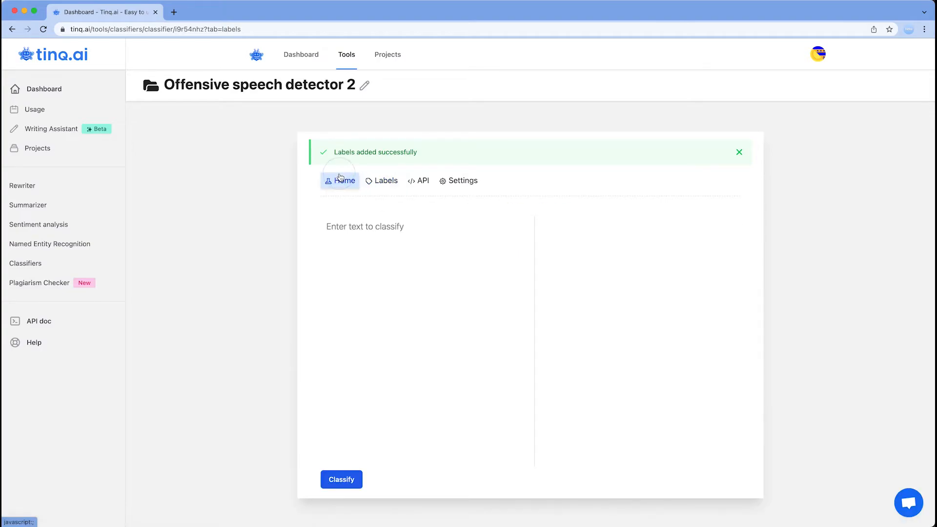
{"action": "left_click", "coordinate": [389, 241]}
{"action": "type", "text": "I li"}
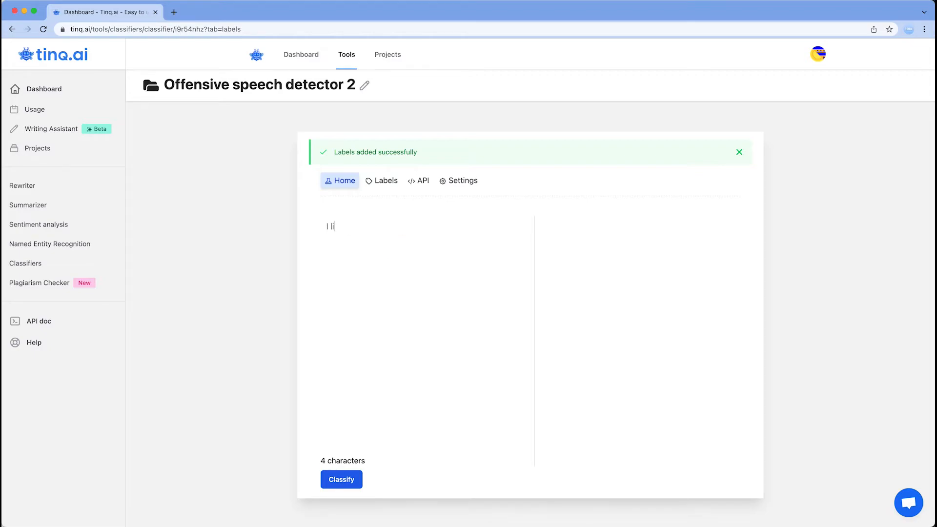
{"action": "type", "text": "ke you a lot"}
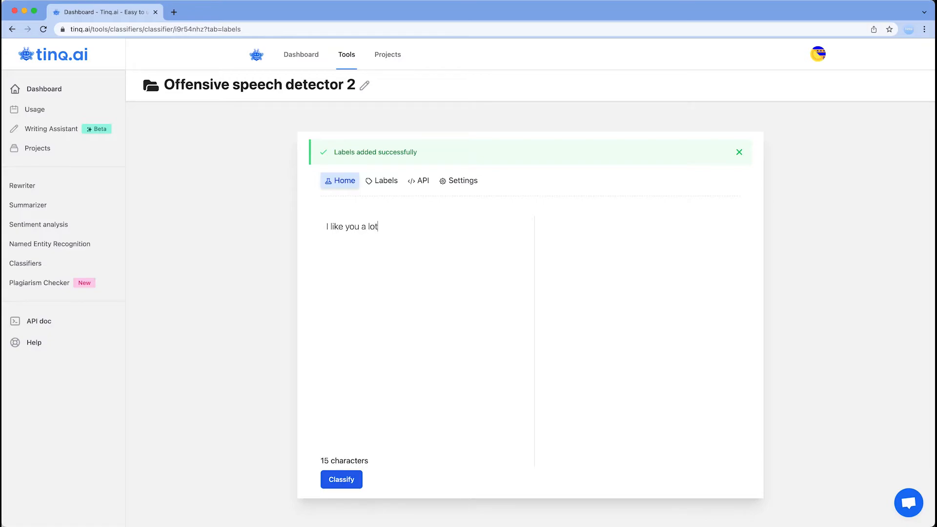
{"action": "left_click", "coordinate": [353, 480]}
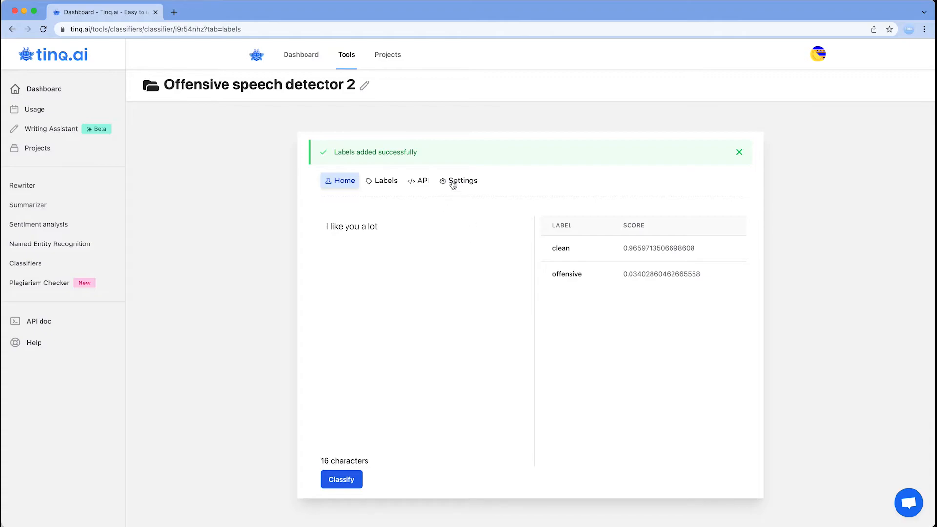
Step: View the classifier's API integration details and open its API documentation on Postman
{"action": "left_click", "coordinate": [420, 181]}
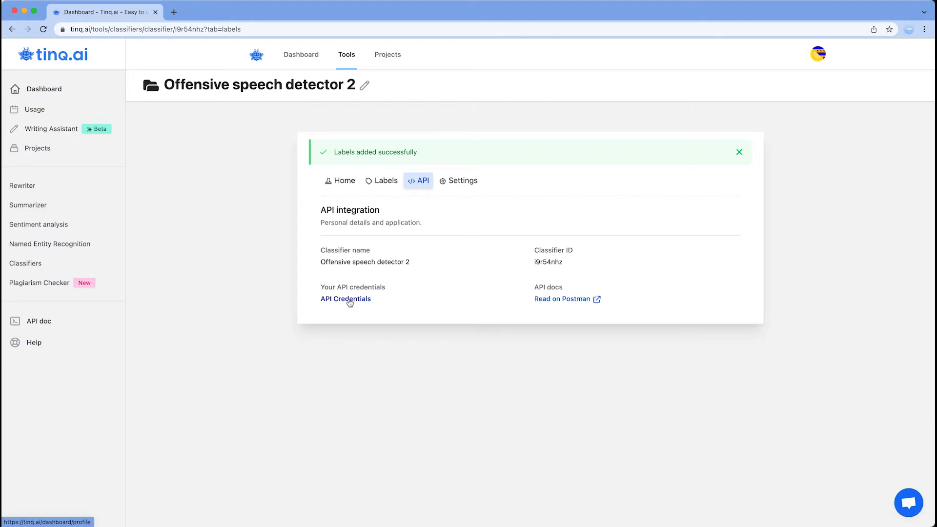
{"action": "left_click", "coordinate": [571, 299]}
{"action": "left_click", "coordinate": [227, 14]}
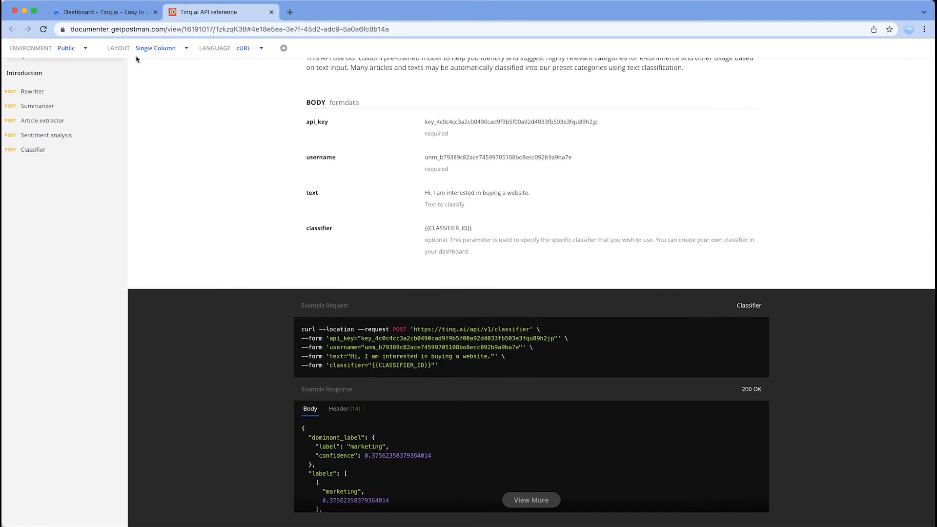
Step: Locate the classifier ID in the API integration details and the matching classifier parameter in the API reference
{"action": "left_click", "coordinate": [105, 12]}
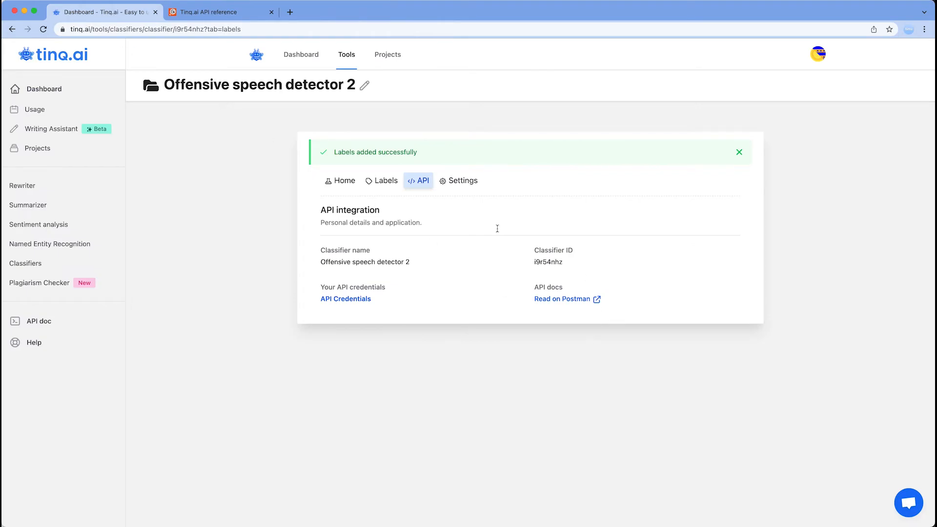
{"action": "left_click_drag", "start_coordinate": [535, 262], "coordinate": [573, 265]}
{"action": "left_click", "coordinate": [572, 262]}
{"action": "left_click", "coordinate": [188, 12]}
{"action": "double_click", "coordinate": [436, 229]}
{"action": "left_click", "coordinate": [398, 229]}
{"action": "left_click", "coordinate": [125, 12]}
Step: Create a new custom classifier named "Sports classifier" with the description "Sports classifier"
{"action": "left_click", "coordinate": [39, 265]}
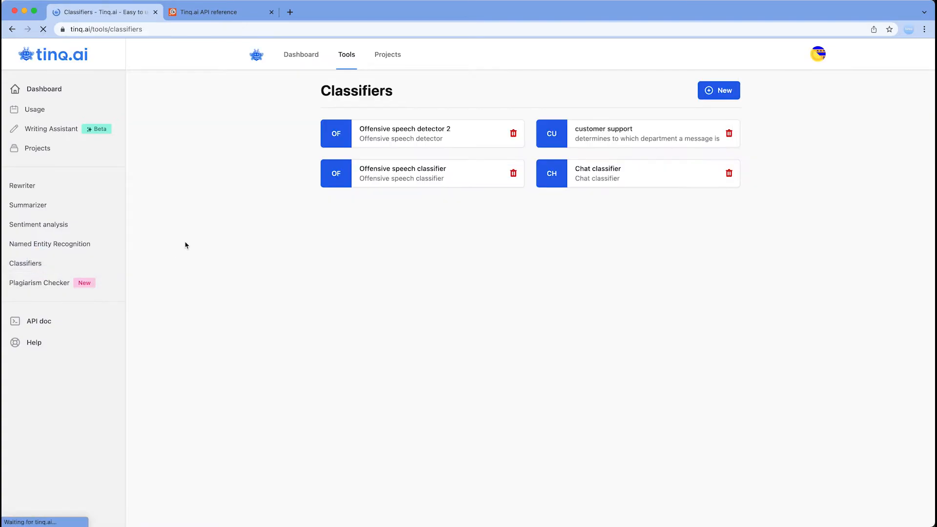
{"action": "left_click", "coordinate": [700, 91]}
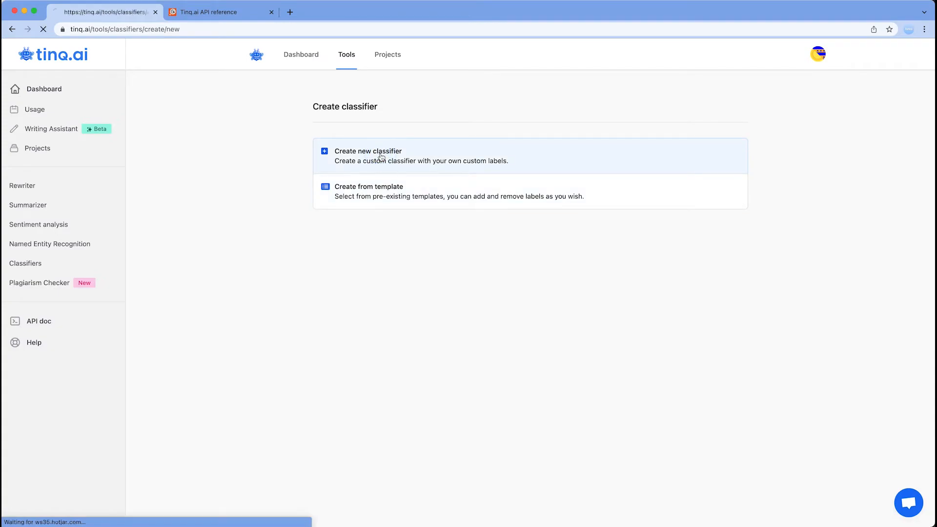
{"action": "left_click", "coordinate": [381, 156]}
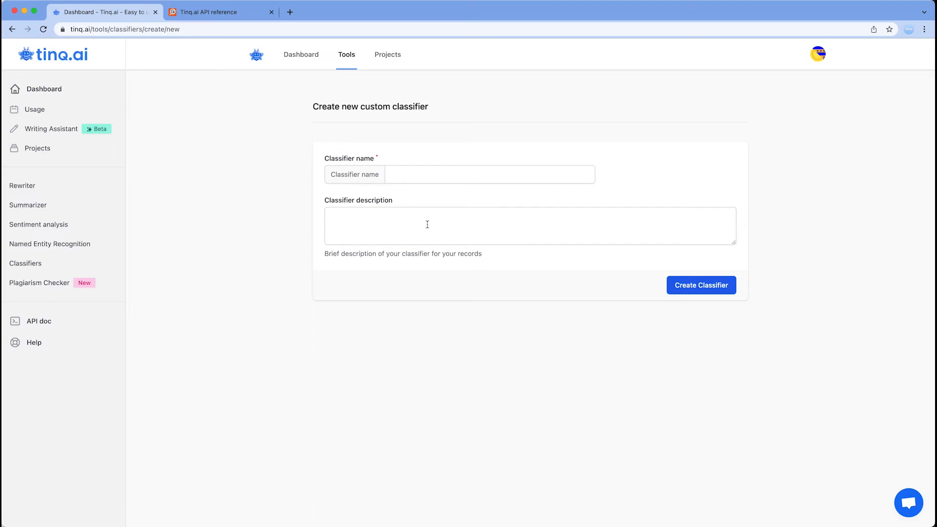
{"action": "left_click", "coordinate": [436, 174]}
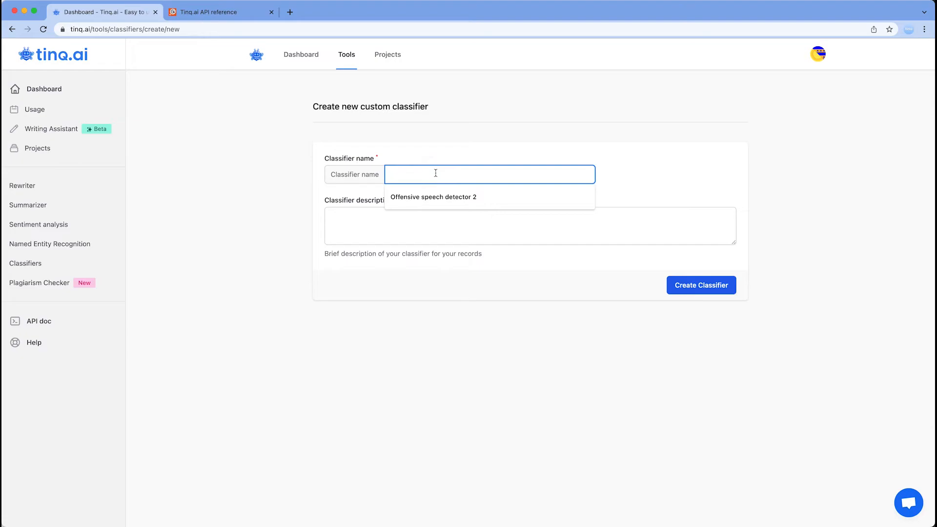
{"action": "left_click", "coordinate": [469, 148]}
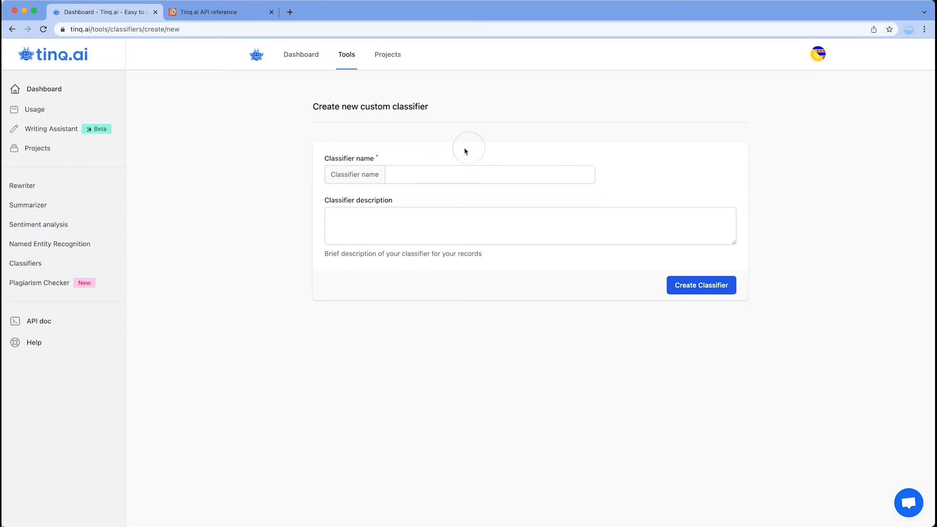
{"action": "left_click", "coordinate": [407, 176]}
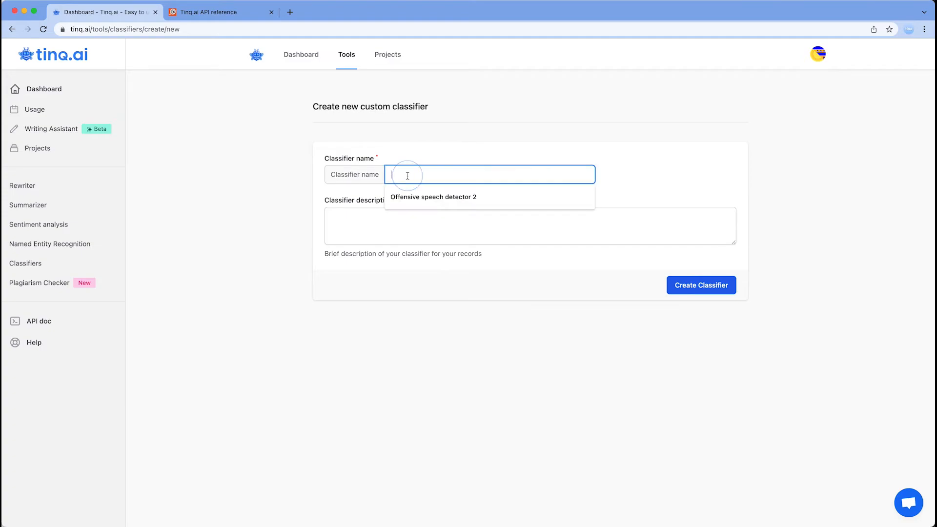
{"action": "type", "text": "S"}
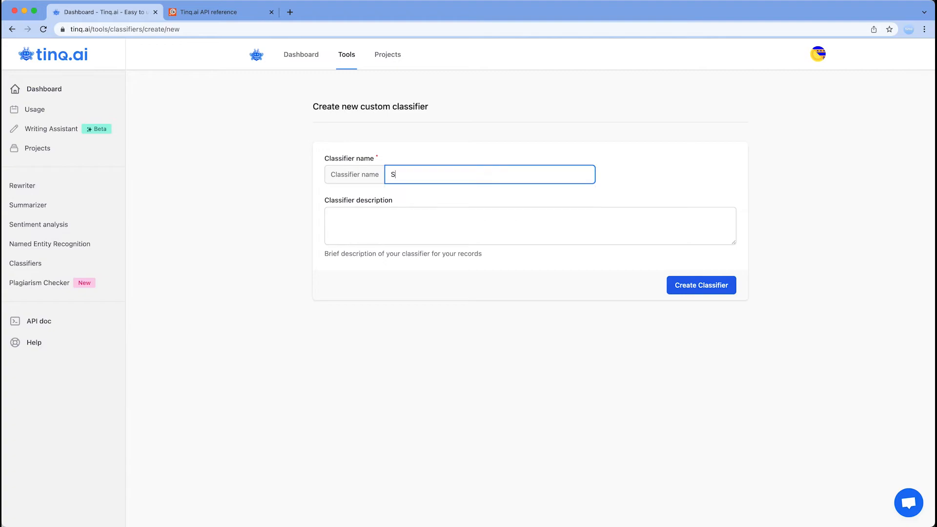
{"action": "type", "text": "ports classifier"}
{"action": "key", "text": "Tab"}
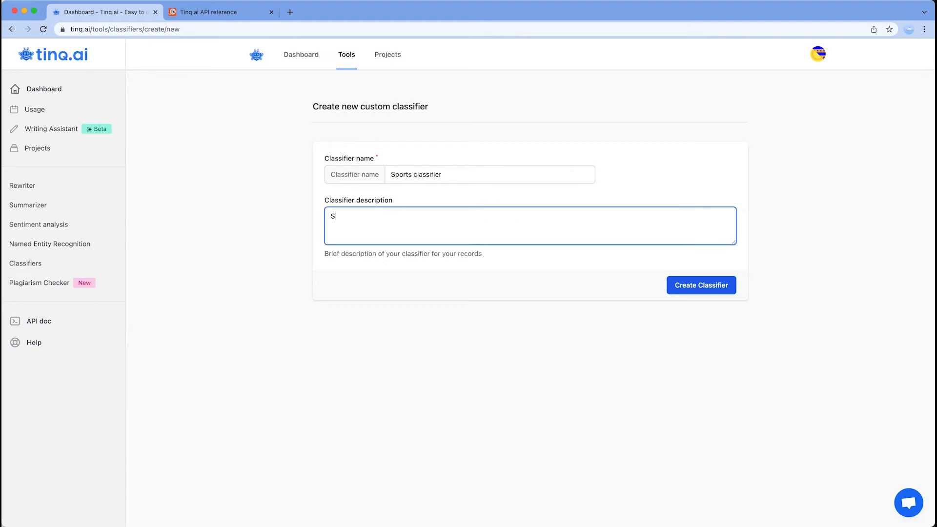
{"action": "type", "text": "Sports classifier"}
{"action": "left_click", "coordinate": [688, 284]}
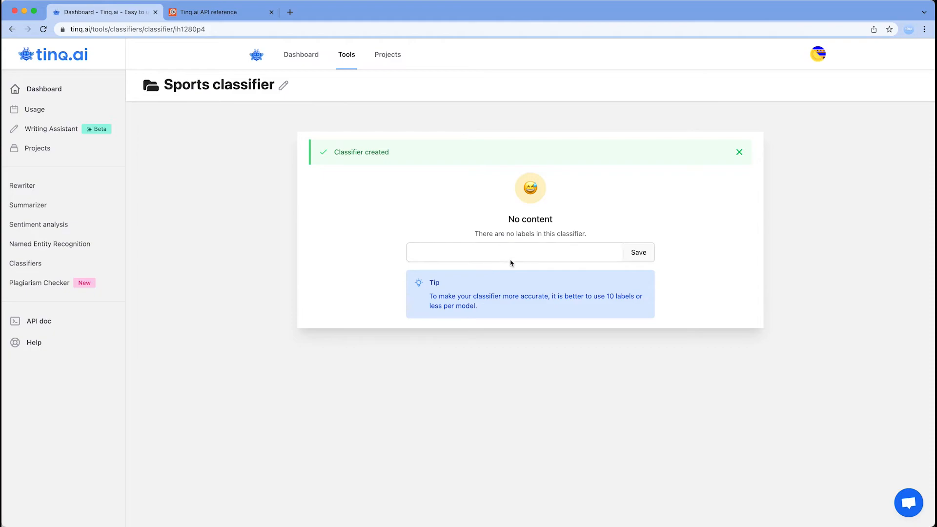
Step: Add the labels "soccer", "basketball" and "baseball" to the sports classifier and save them
{"action": "left_click", "coordinate": [483, 249]}
{"action": "type", "text": "soccer"}
{"action": "key", "text": "Return"}
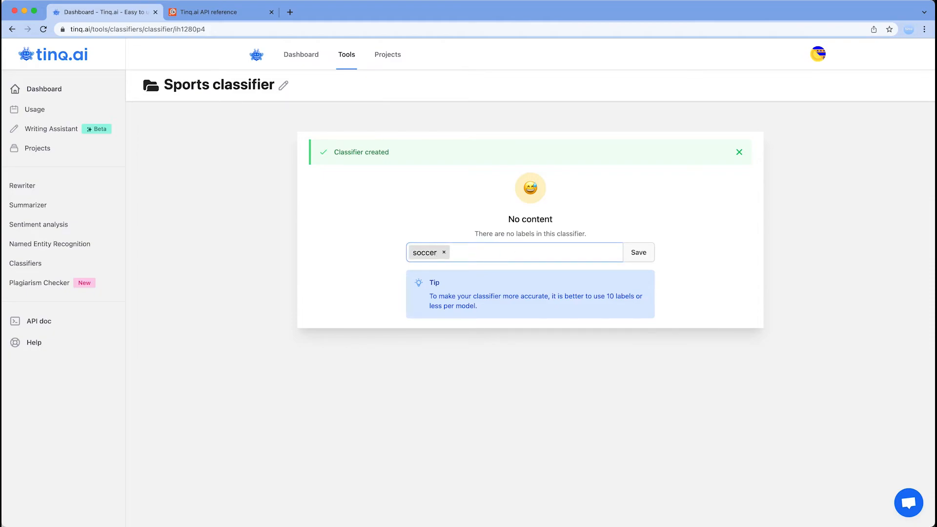
{"action": "type", "text": "basketball"}
{"action": "key", "text": "Return"}
{"action": "type", "text": "baseball"}
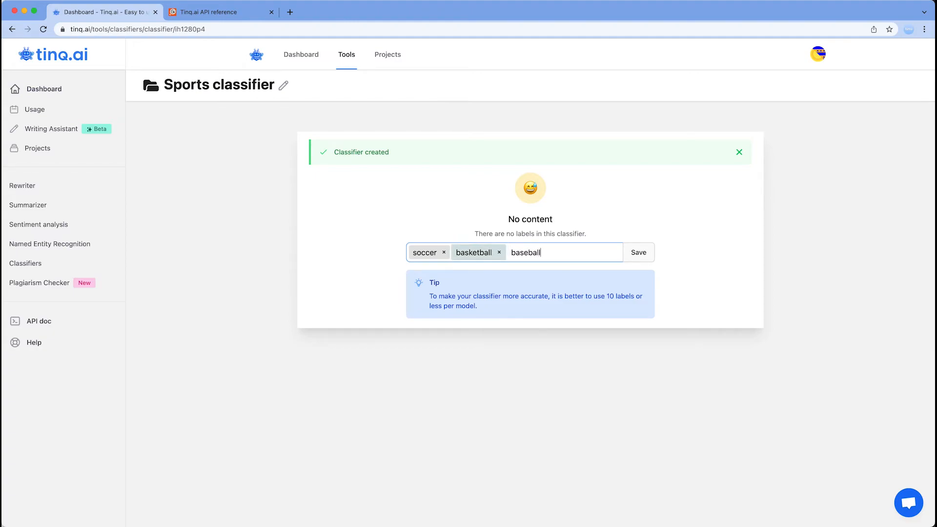
{"action": "key", "text": "Return"}
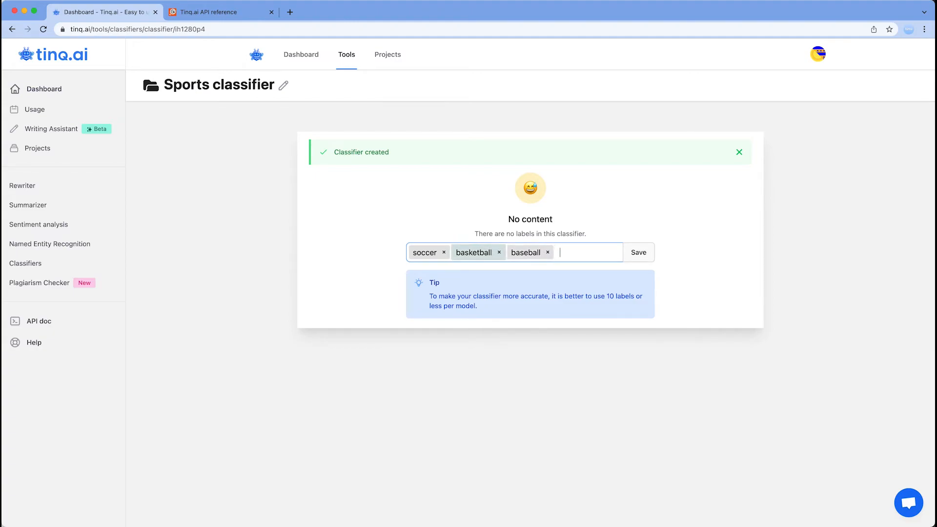
{"action": "left_click", "coordinate": [640, 254]}
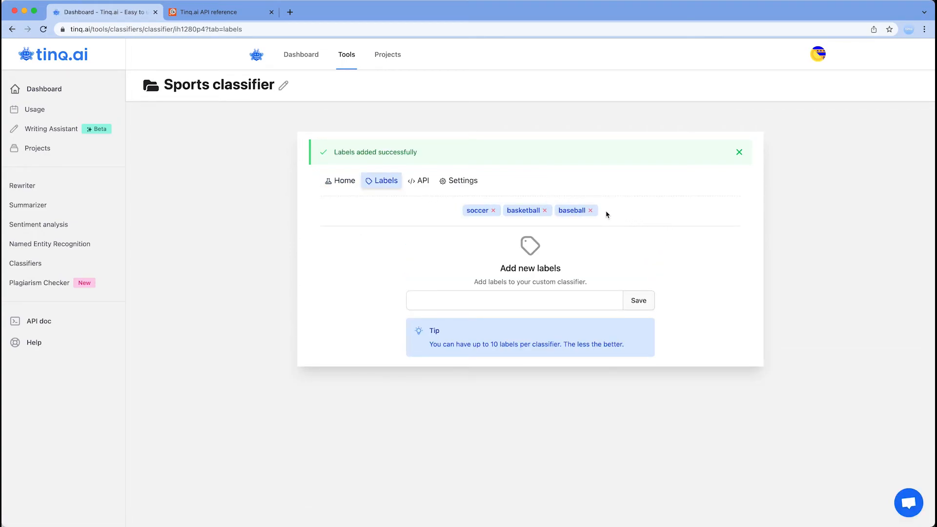
Step: Classify the text "i kicked the ball yesterday" with the sports classifier
{"action": "left_click", "coordinate": [342, 181]}
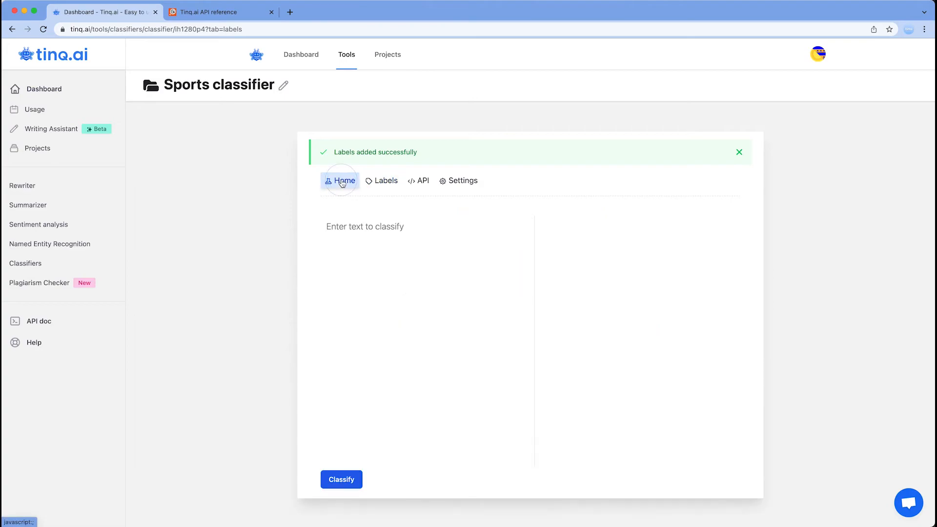
{"action": "left_click", "coordinate": [359, 225]}
{"action": "type", "text": "i kicked the ball yesterday"}
{"action": "left_click", "coordinate": [334, 484]}
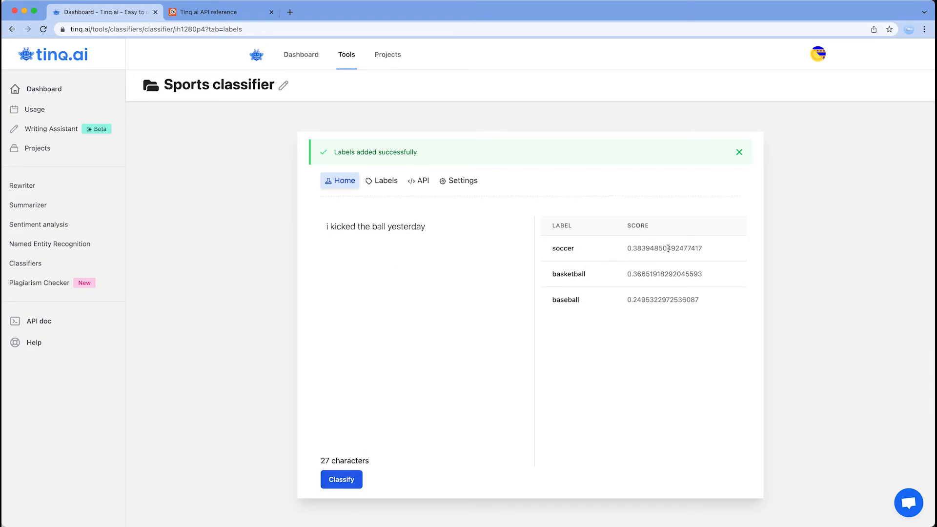
Step: Replace the test text with "I threw the ball at my team mate" and classify it
{"action": "left_click", "coordinate": [465, 241]}
{"action": "key", "text": "super+a"}
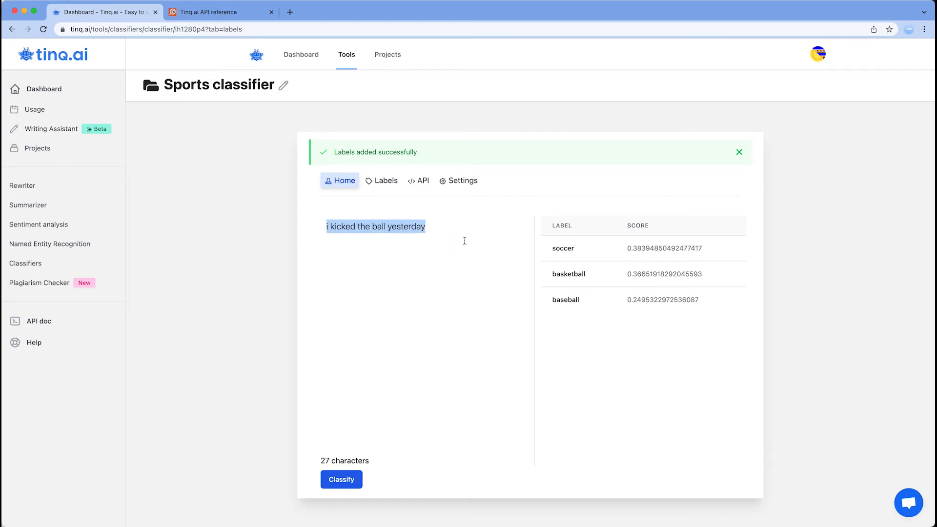
{"action": "type", "text": "I threw"}
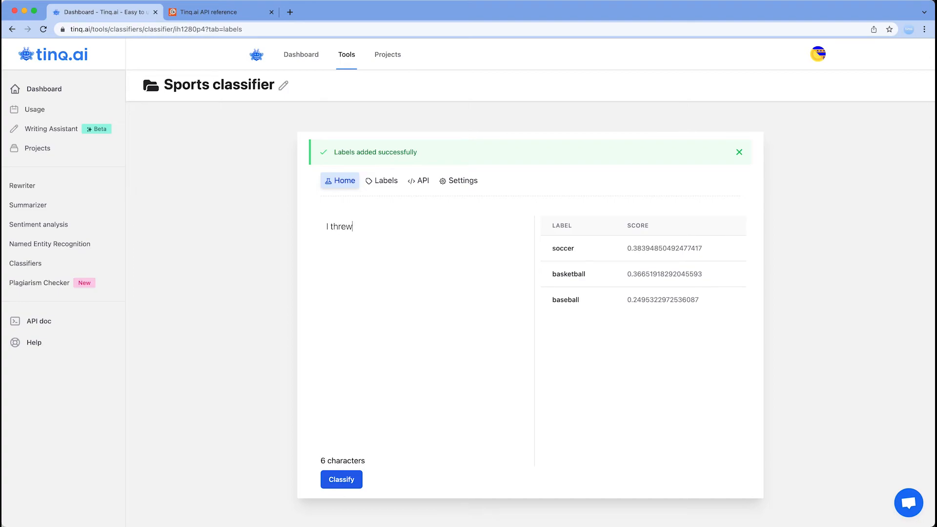
{"action": "type", "text": " th e ball at my team"}
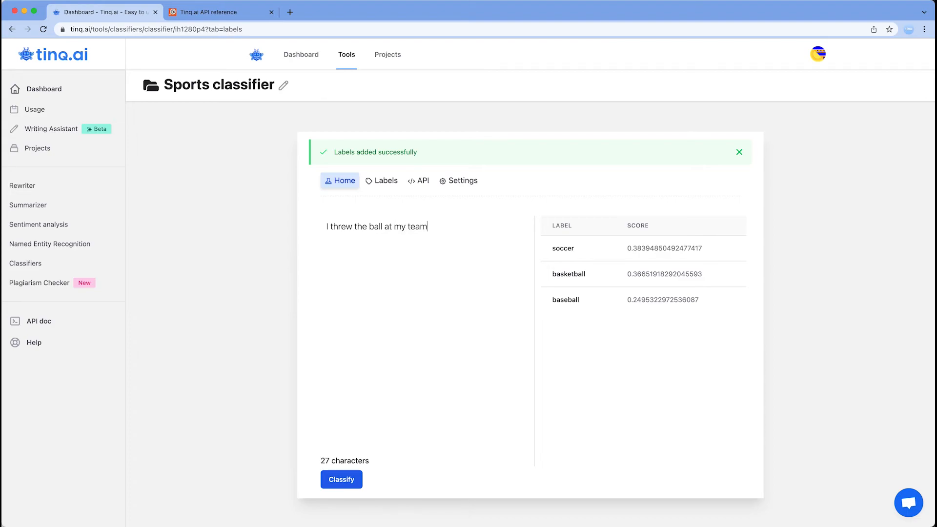
{"action": "type", "text": " mate"}
{"action": "left_click", "coordinate": [345, 476]}
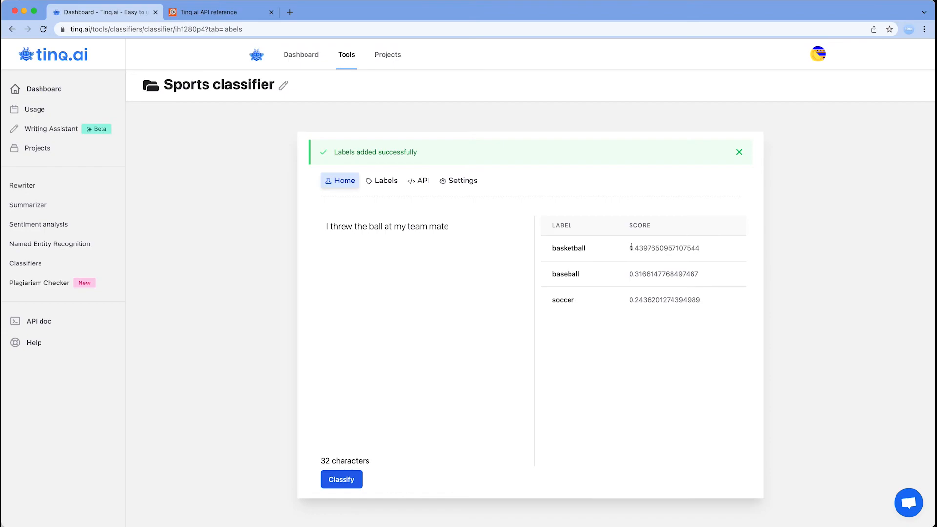
Step: Replace the test text with "I hit the ball with a bat" and classify it
{"action": "left_click", "coordinate": [482, 239]}
{"action": "key", "text": "super+a"}
{"action": "type", "text": "I hit the ball with a bat"}
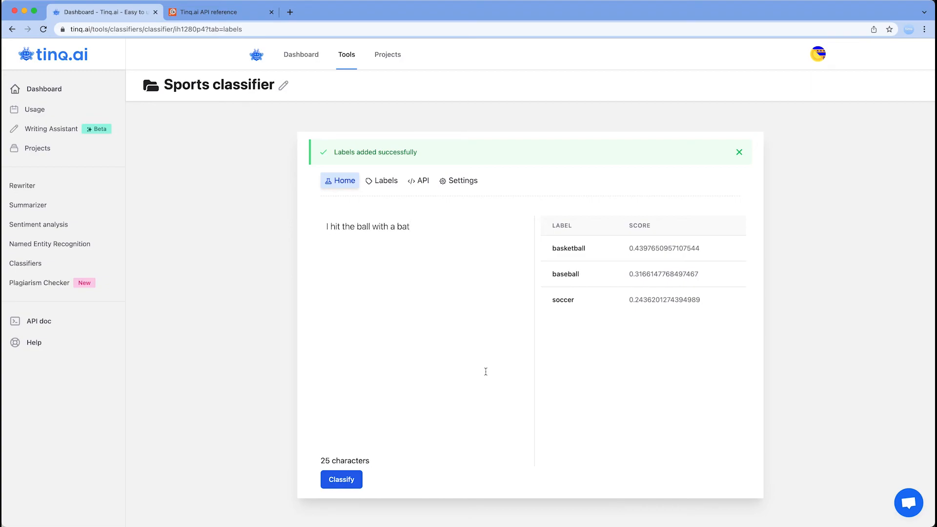
{"action": "left_click", "coordinate": [330, 482]}
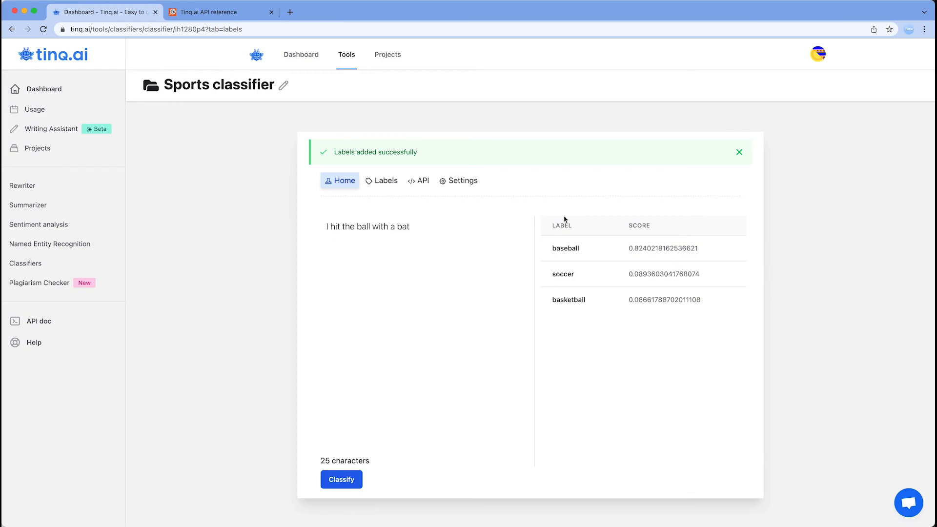
Step: View the sports classifier's API integration details and check the classifier request in the Postman API reference
{"action": "left_click", "coordinate": [422, 182]}
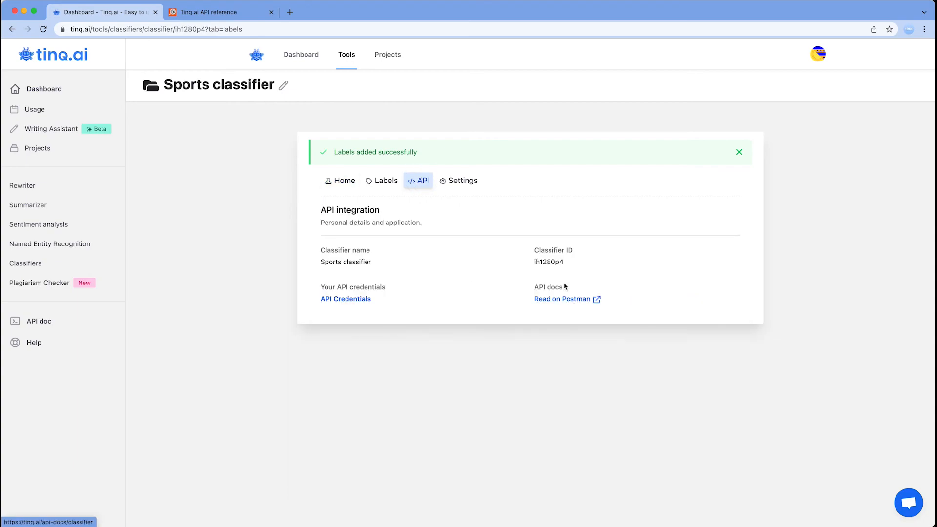
{"action": "left_click", "coordinate": [236, 12]}
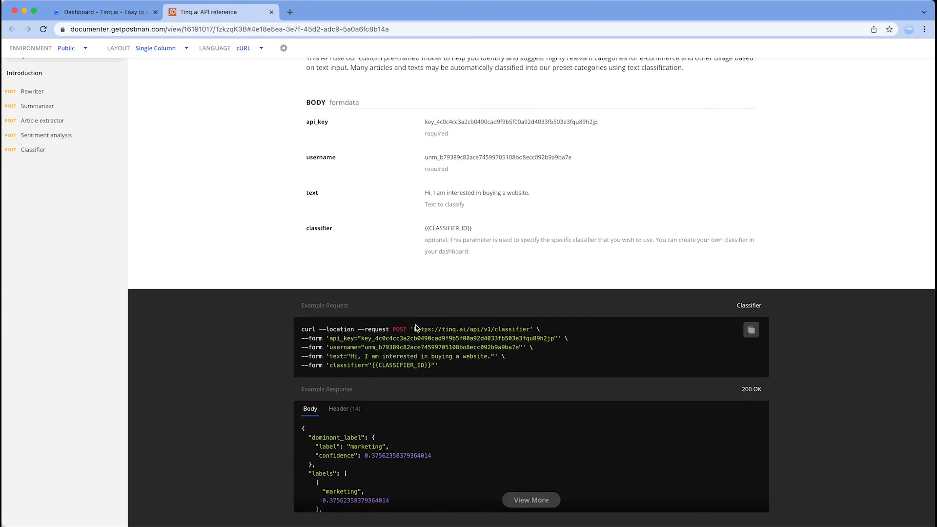
{"action": "left_click", "coordinate": [138, 12]}
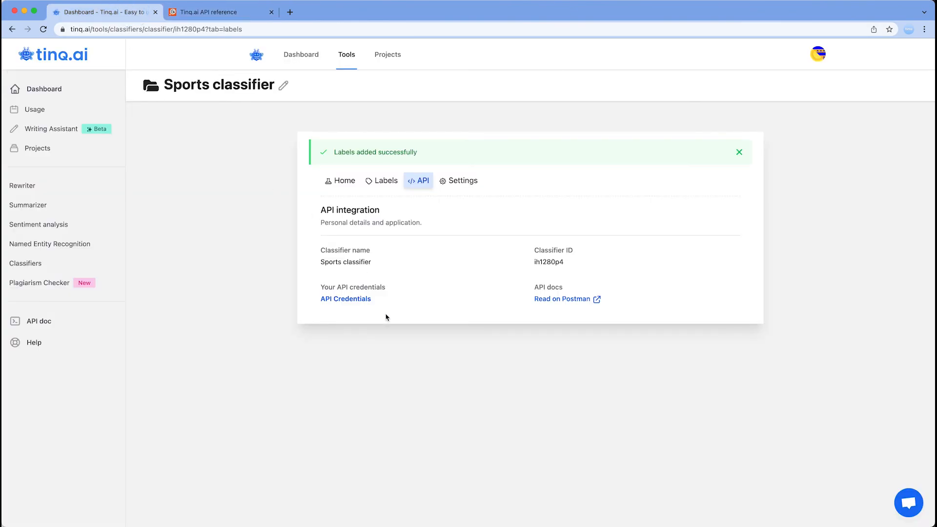